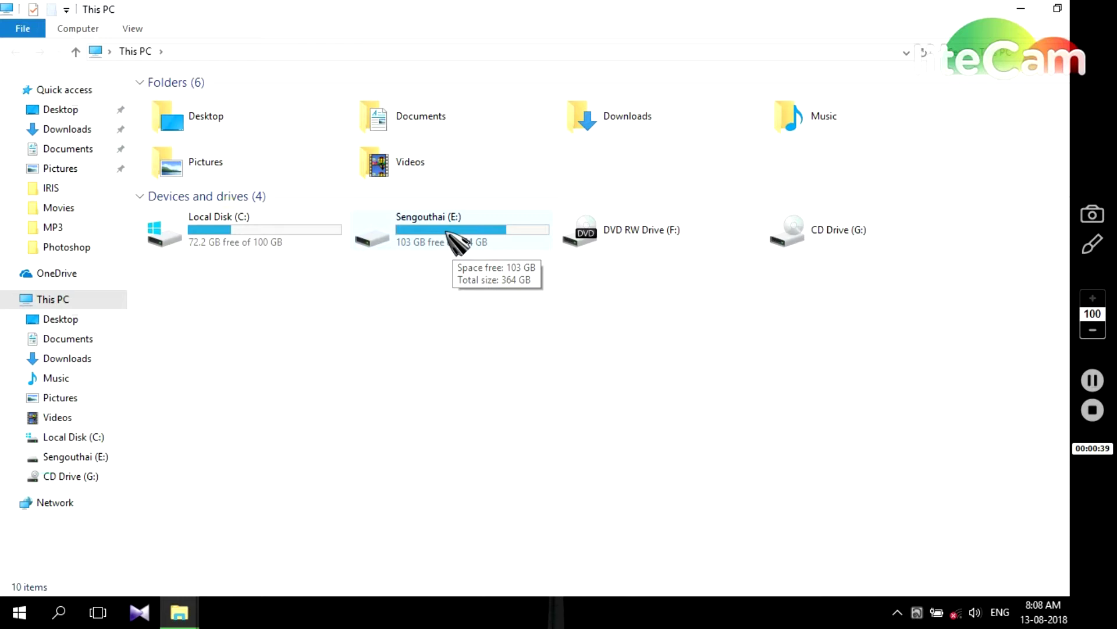
# - Open the Adobe Photoshop CS 6 archive from the Programs\Photoshop folder on drive E: and run its Setup.exe
pyautogui.doubleClick(447, 233)
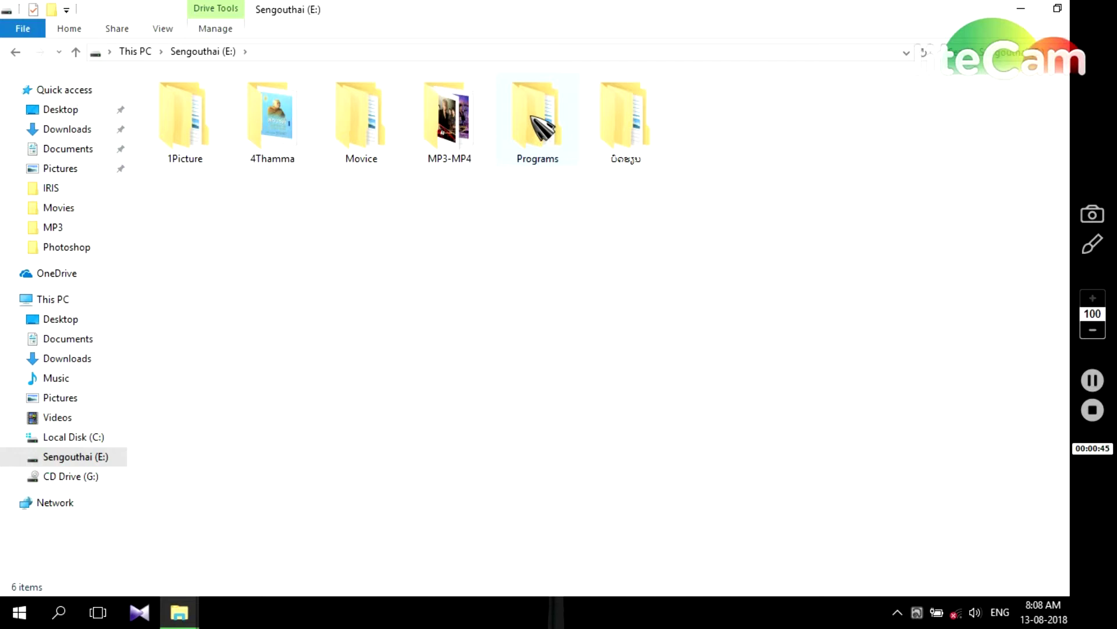
pyautogui.doubleClick(541, 128)
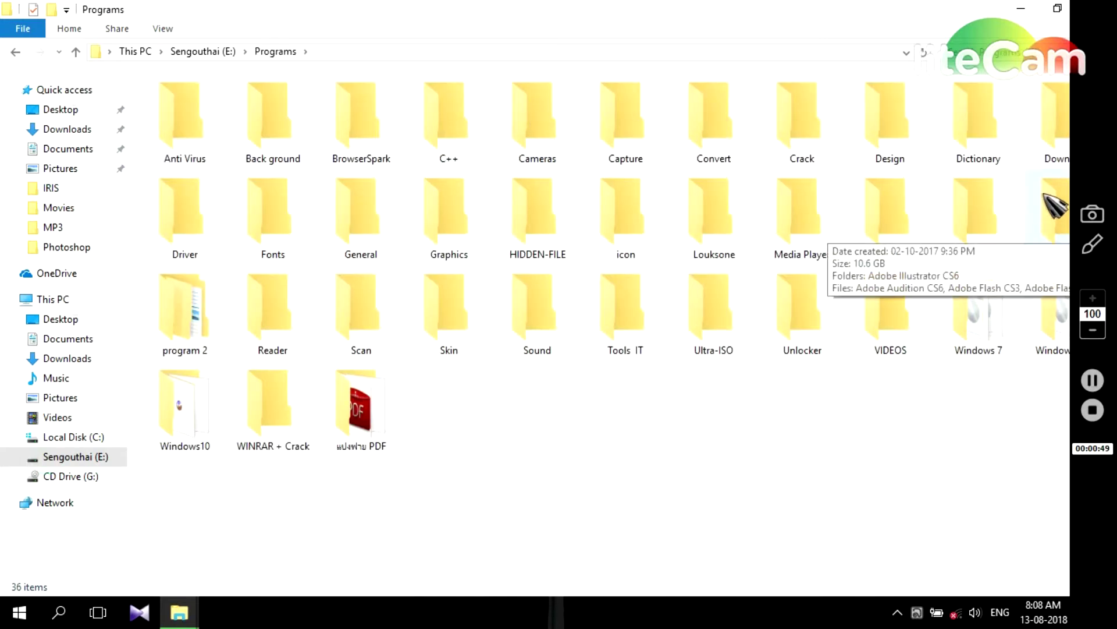
pyautogui.doubleClick(1053, 233)
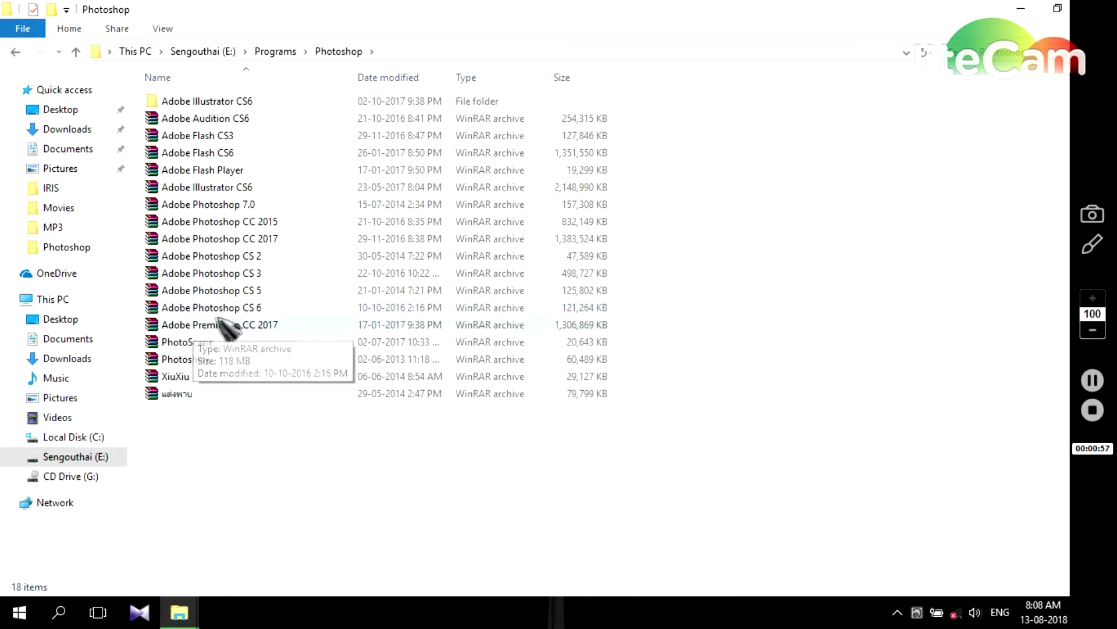
pyautogui.doubleClick(239, 308)
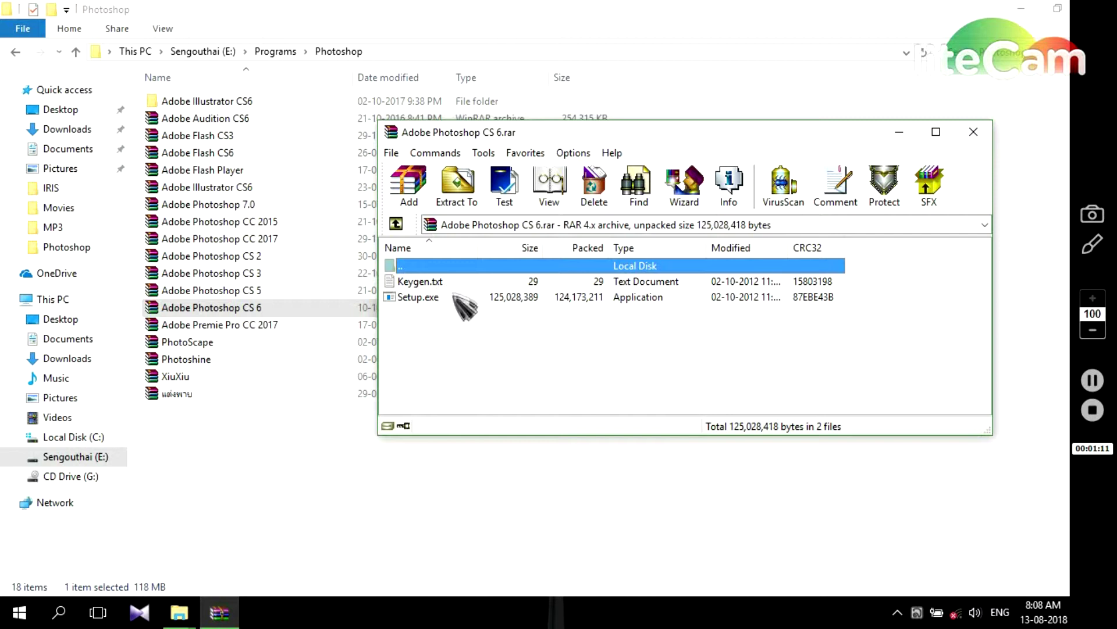
pyautogui.doubleClick(419, 298)
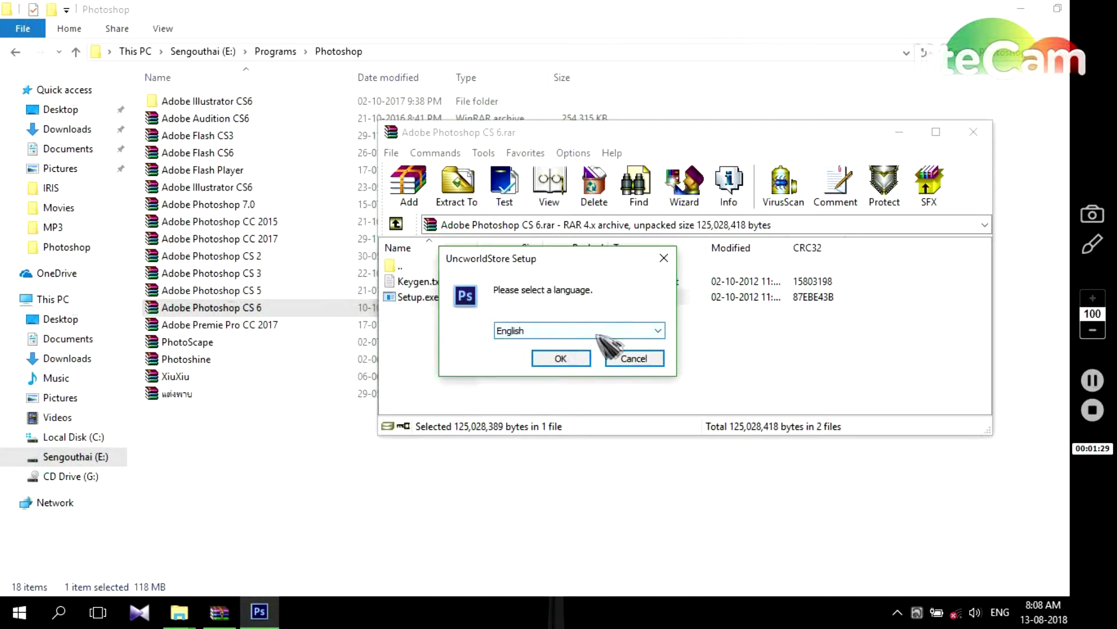
# - Choose English as the setup language and confirm it
pyautogui.click(657, 329)
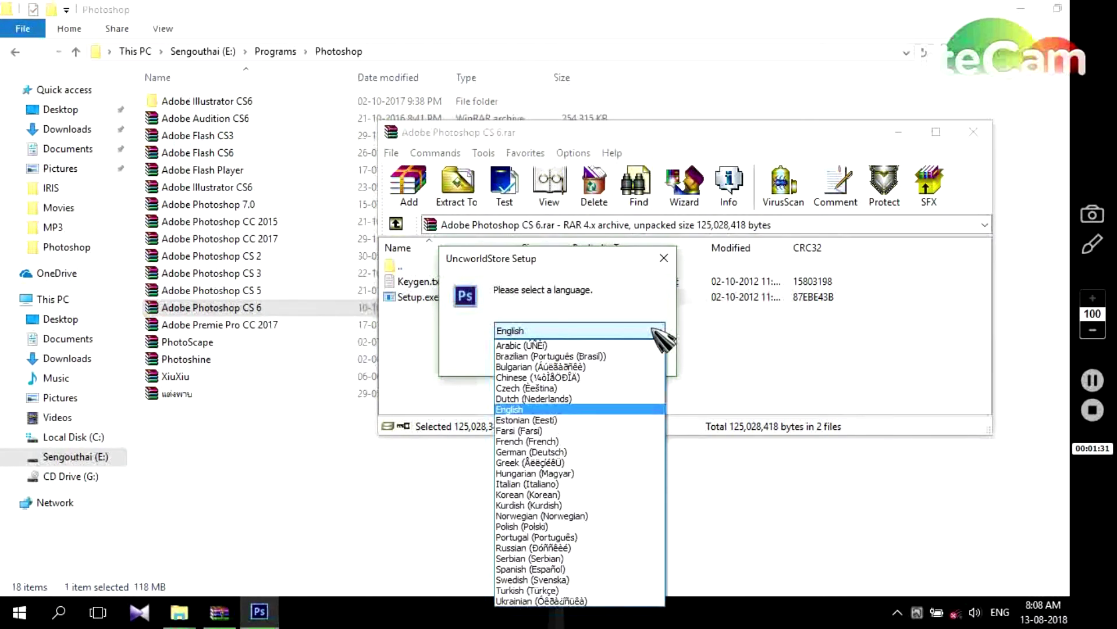
pyautogui.click(531, 409)
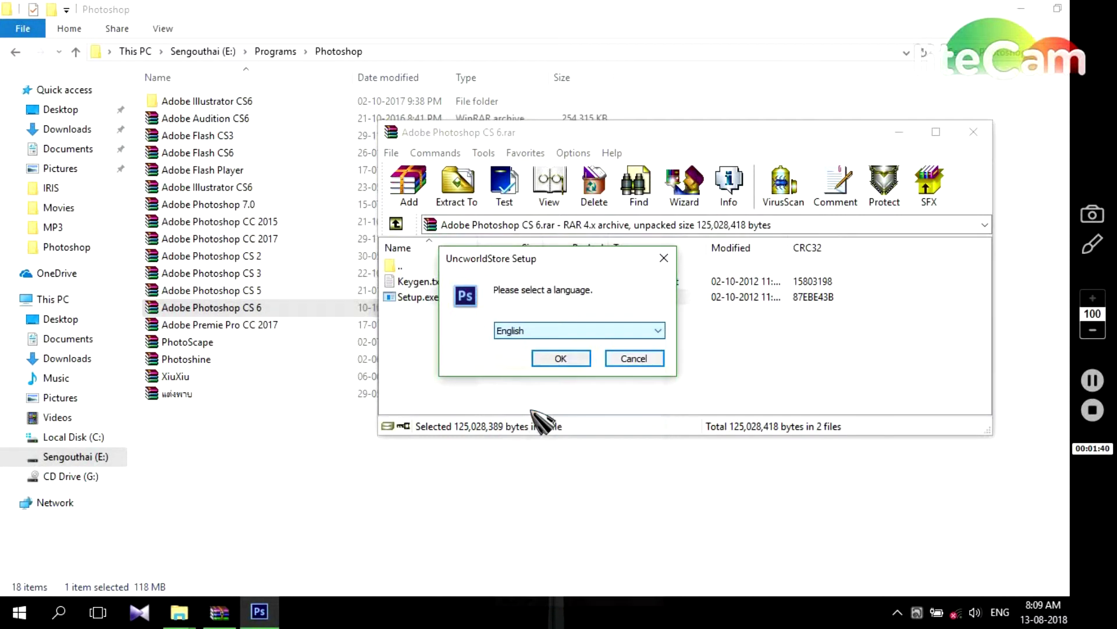
pyautogui.click(560, 358)
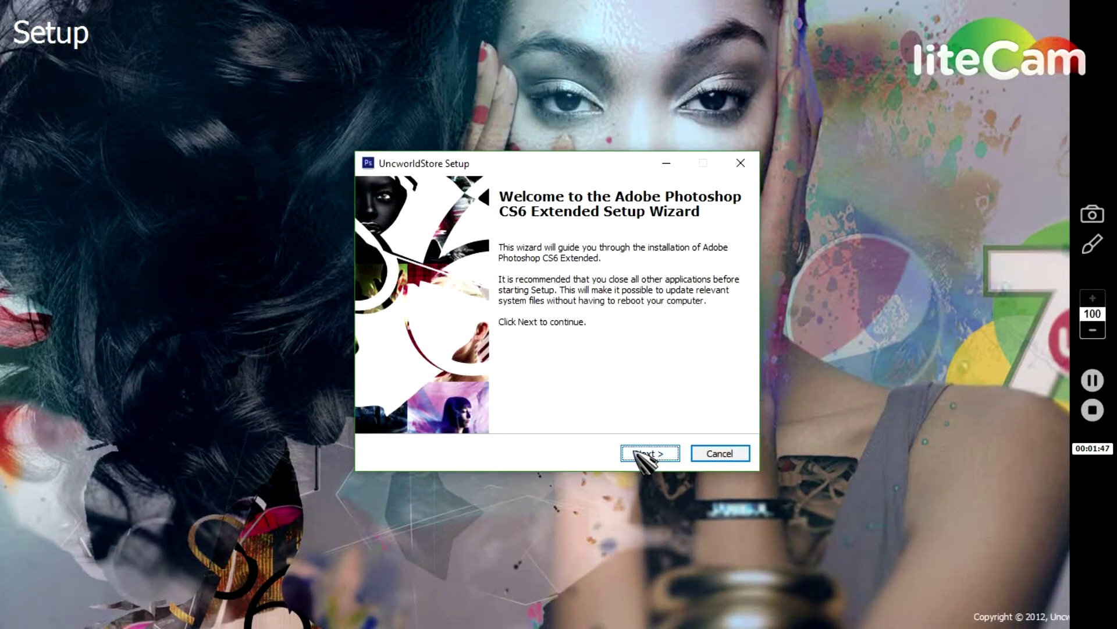
# - Proceed past the setup wizard's welcome page, review the system requirements and accept the agreement
pyautogui.click(646, 453)
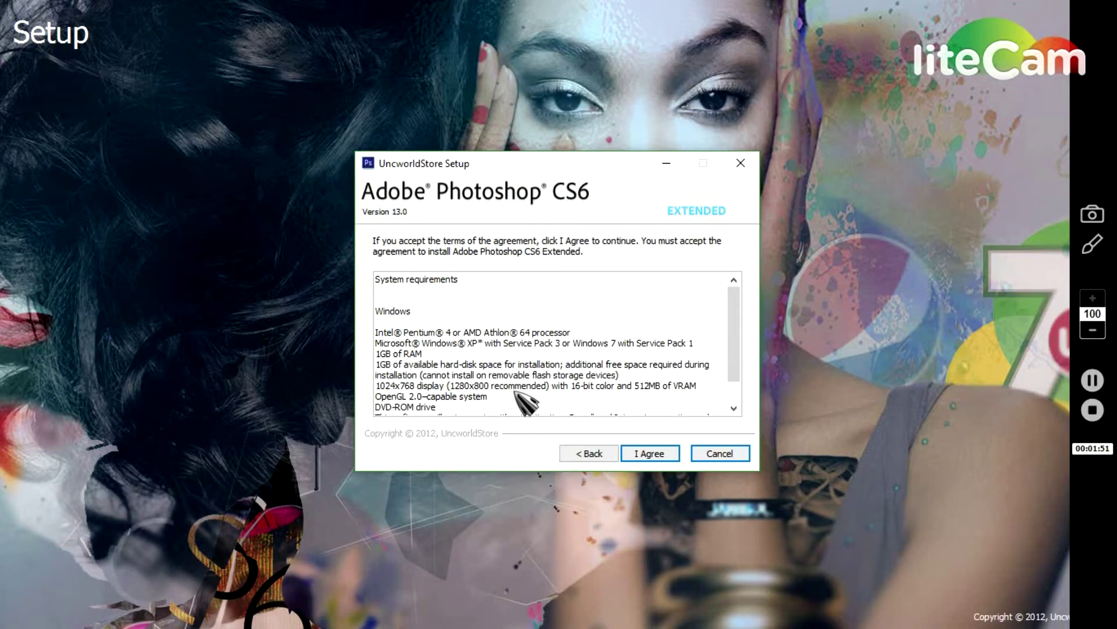
pyautogui.scroll(-1, 516, 337)
pyautogui.scroll(-1, 520, 345)
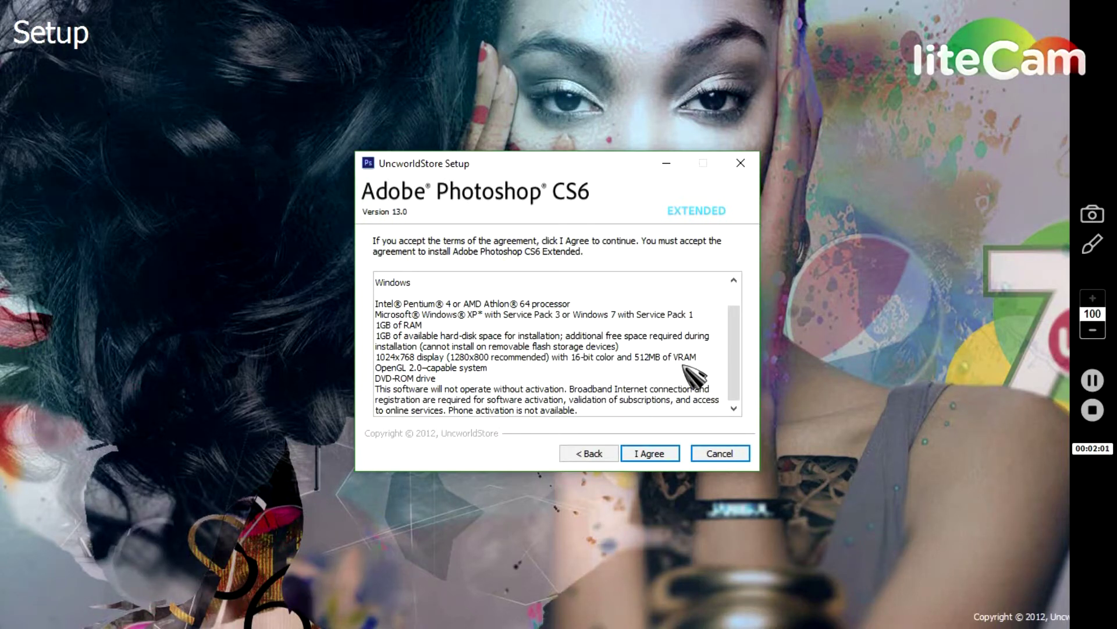
pyautogui.click(666, 452)
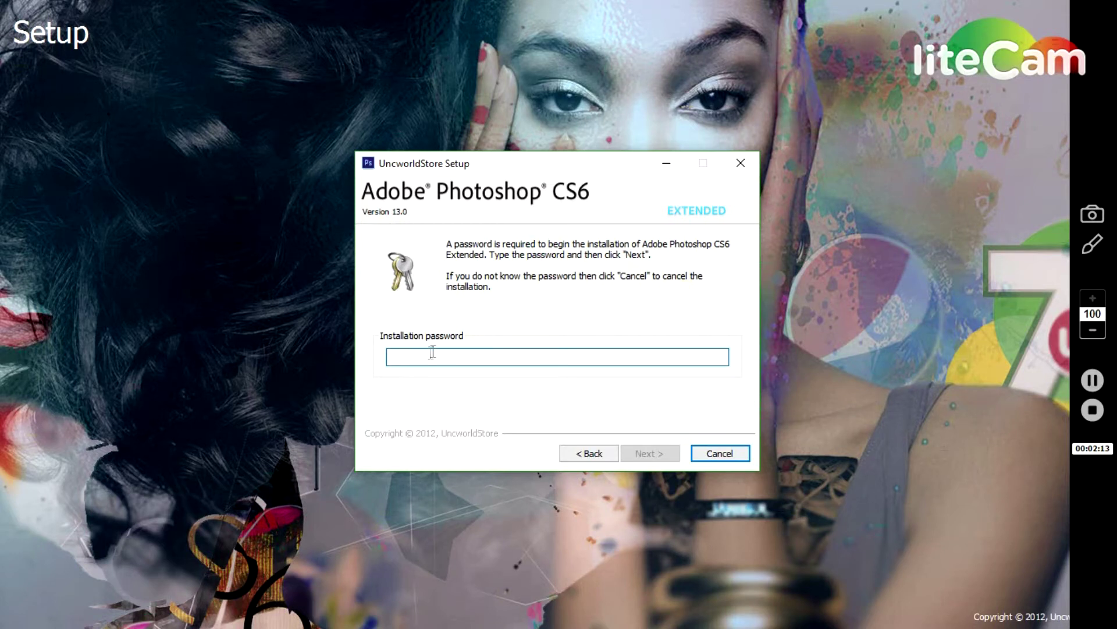
# - Minimize the installer, open Keygen.txt from the archive and copy the installation key
pyautogui.click(667, 164)
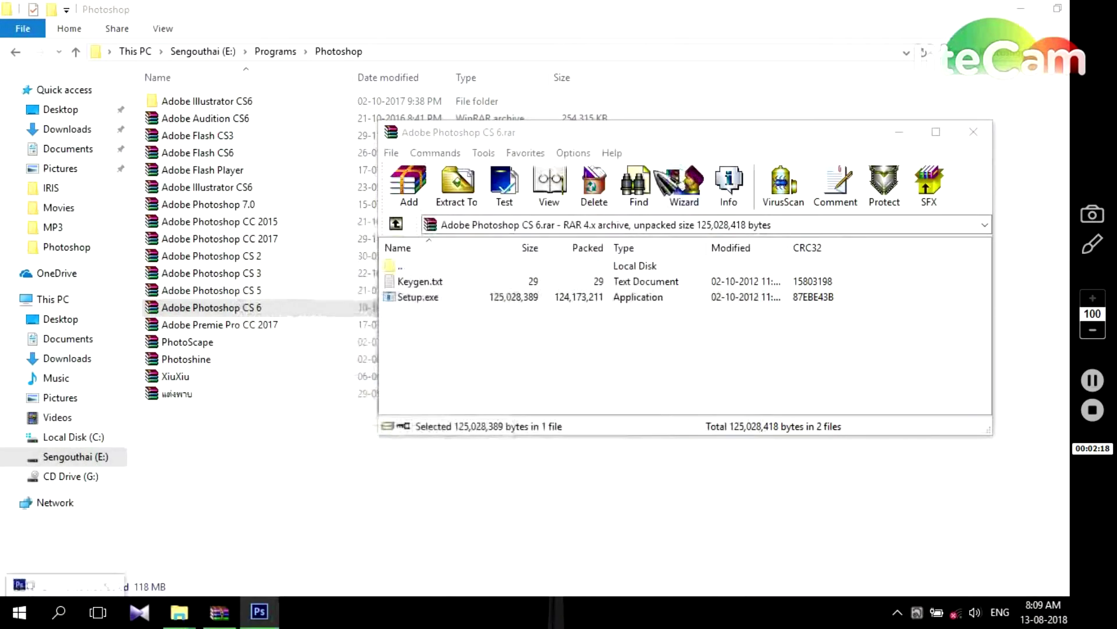
pyautogui.doubleClick(446, 281)
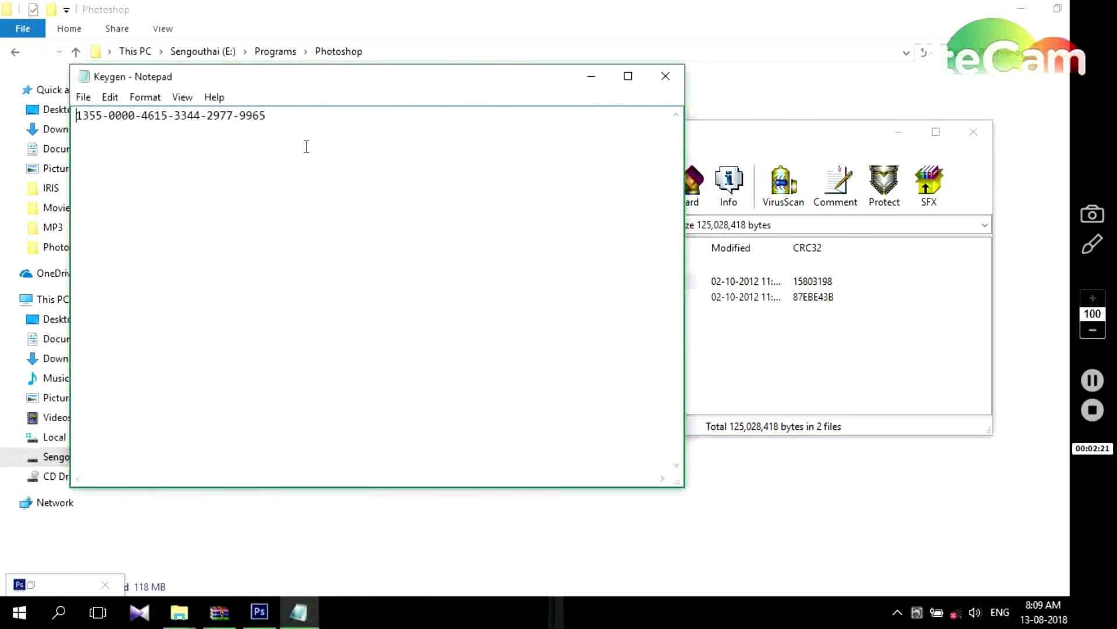
pyautogui.moveTo(276, 115); pyautogui.dragTo(57, 117)
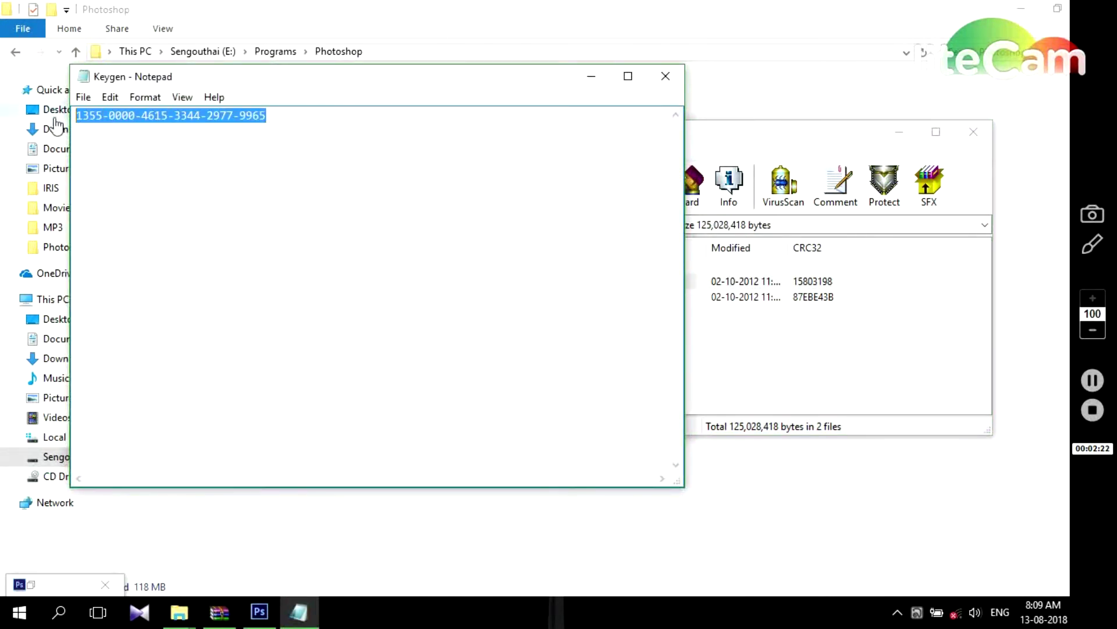
pyautogui.rightClick(146, 119)
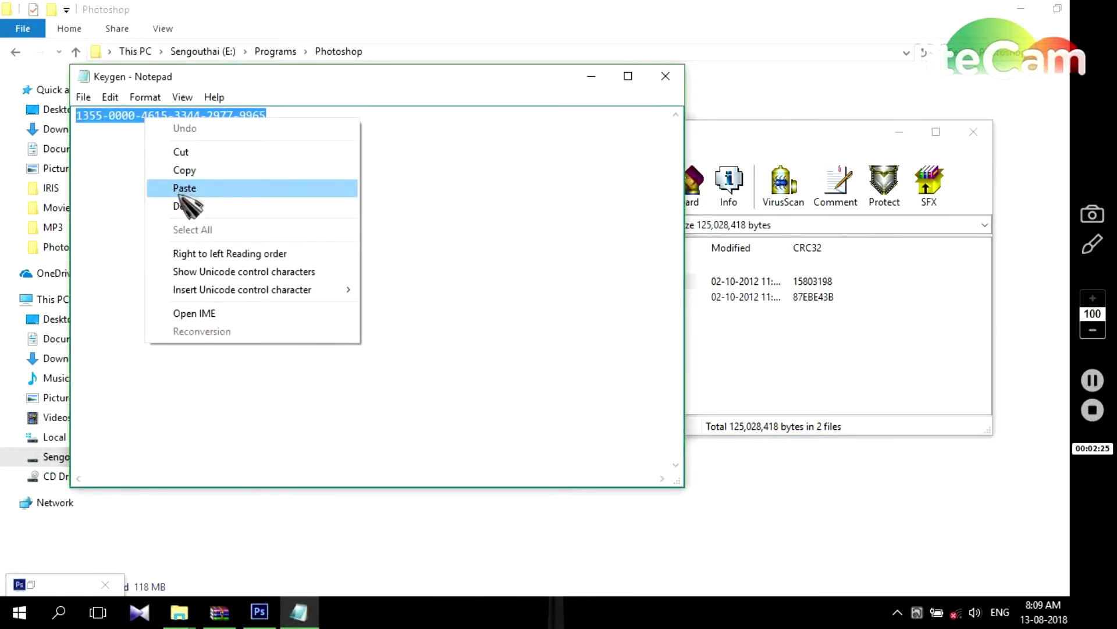
pyautogui.click(192, 168)
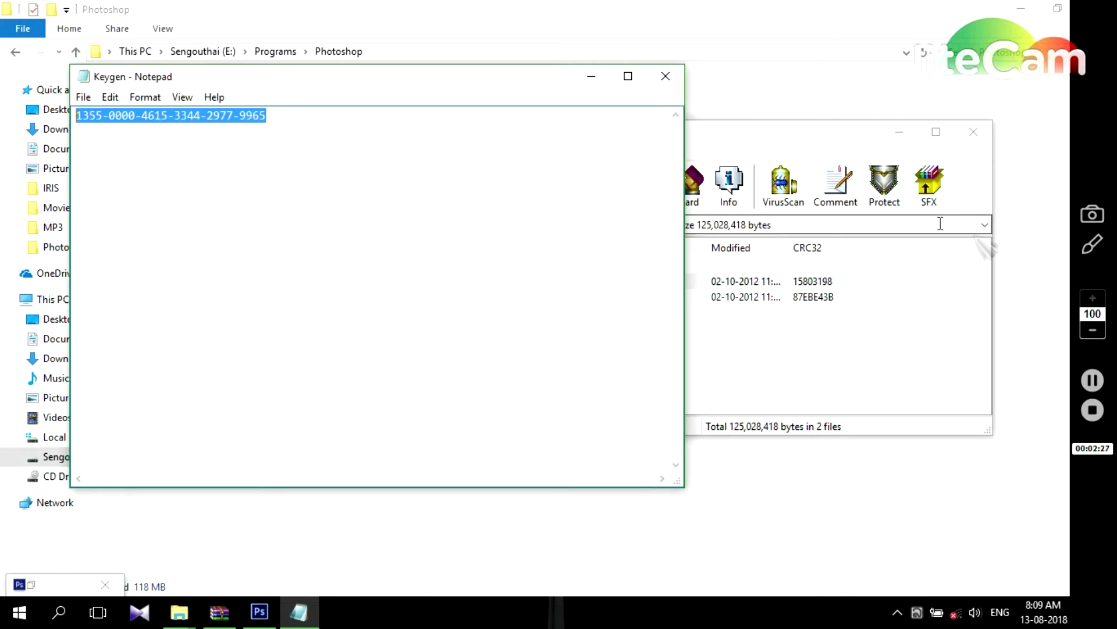
# - Restore the installer, paste the copied key as the installation password and continue to the destination folder page
pyautogui.click(260, 612)
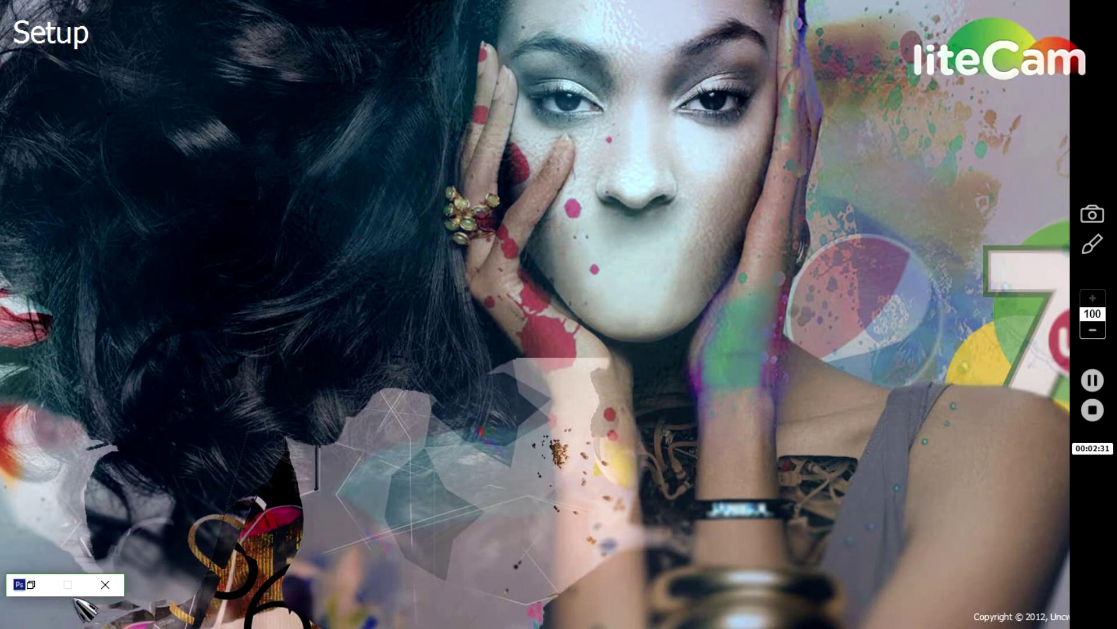
pyautogui.click(31, 584)
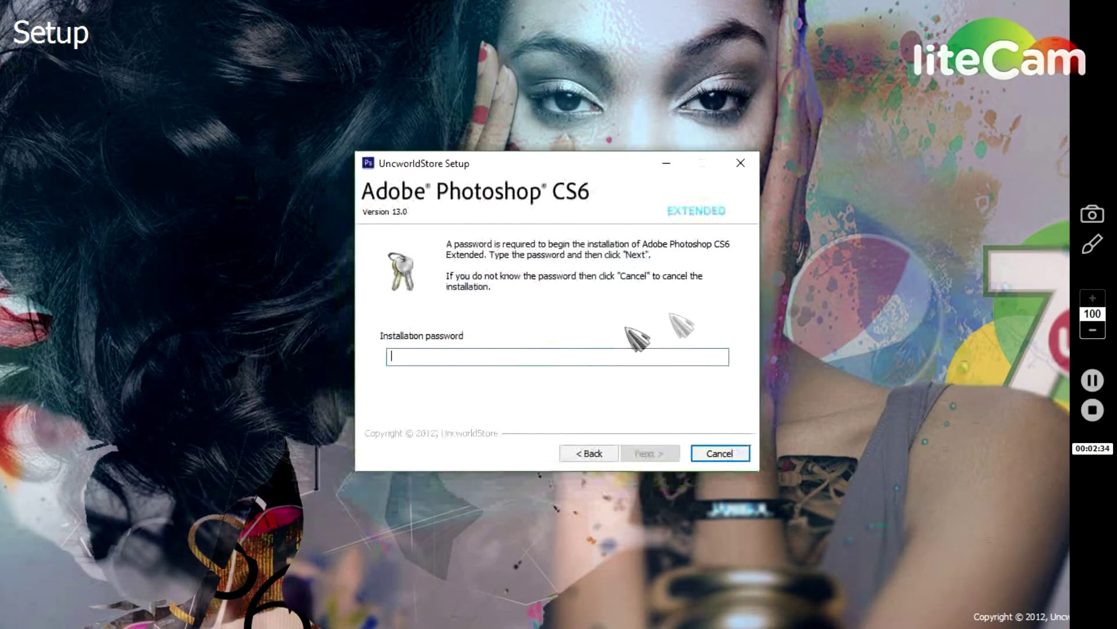
pyautogui.rightClick(517, 357)
pyautogui.click(549, 429)
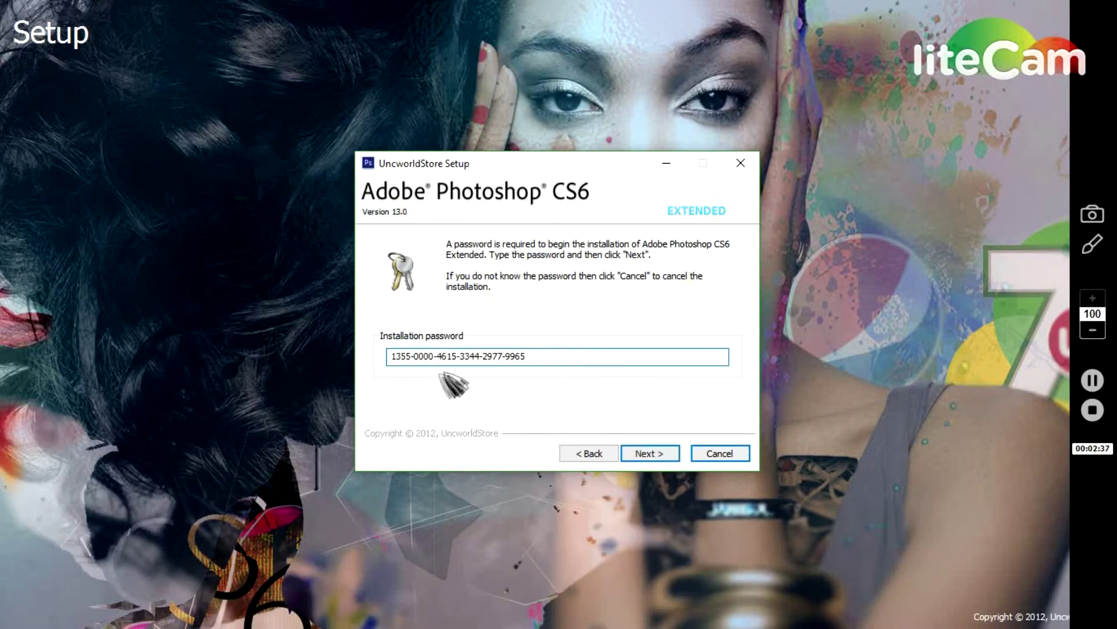
pyautogui.click(646, 454)
pyautogui.click(640, 454)
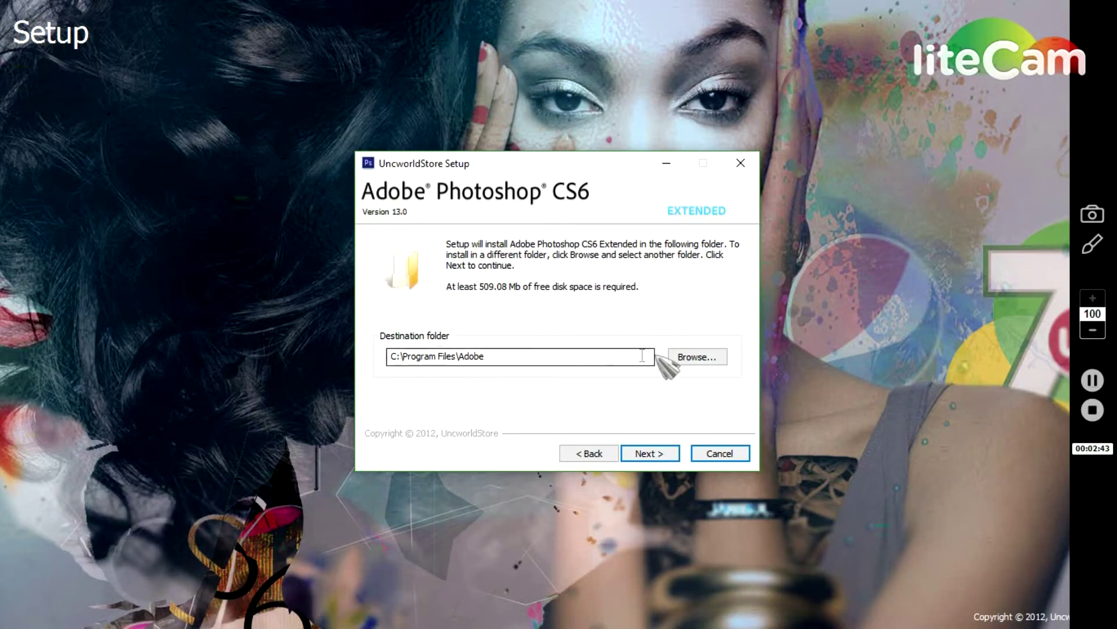
pyautogui.click(695, 353)
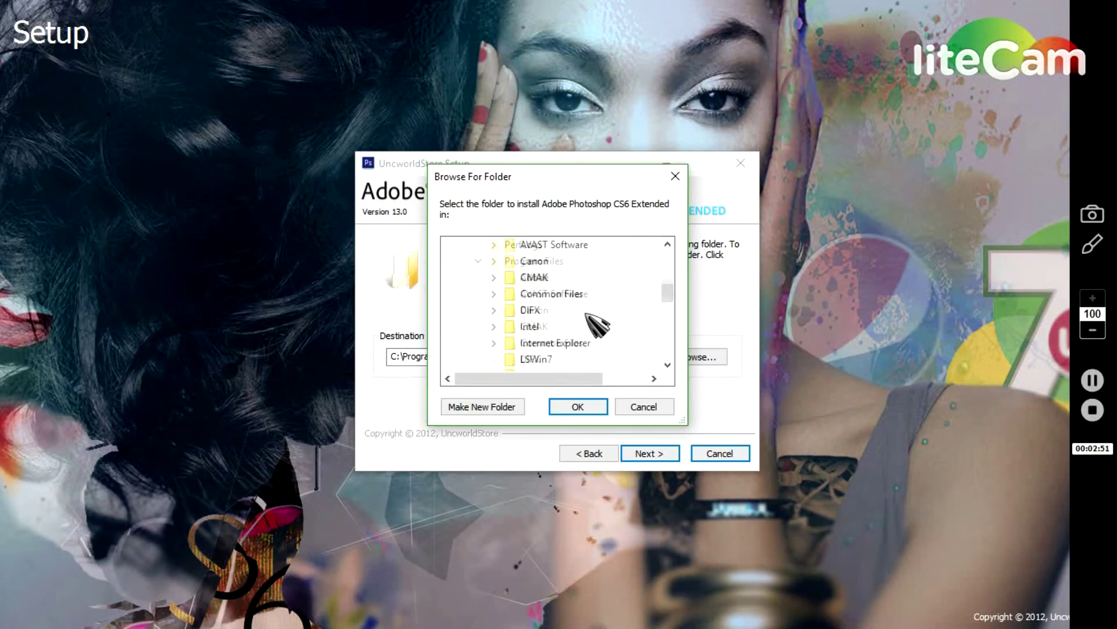
pyautogui.scroll(4, 588, 315)
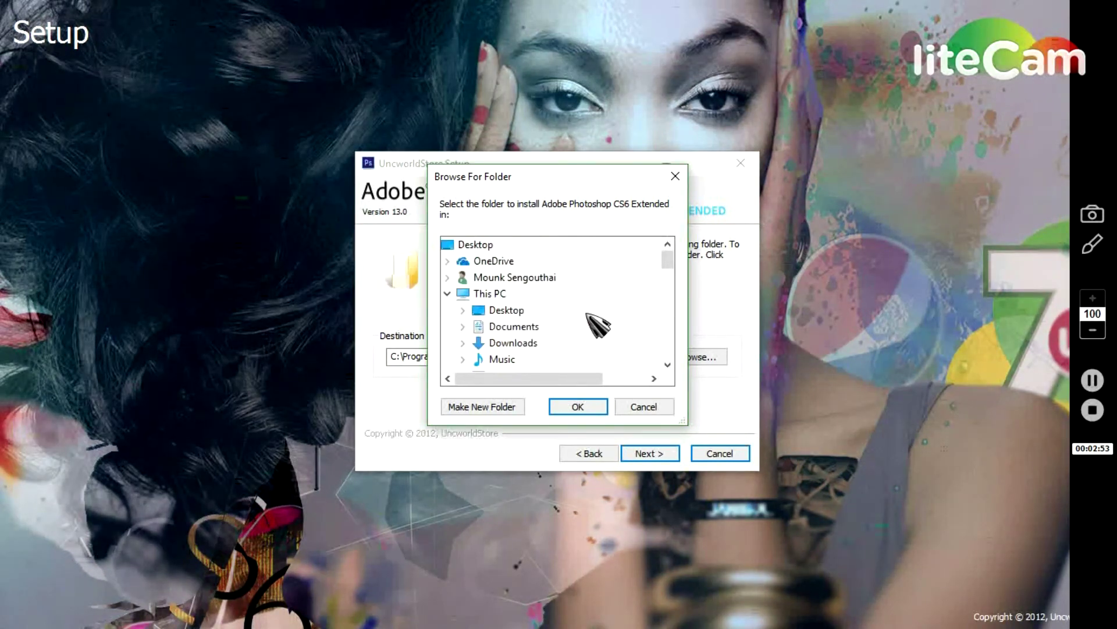
pyautogui.click(644, 406)
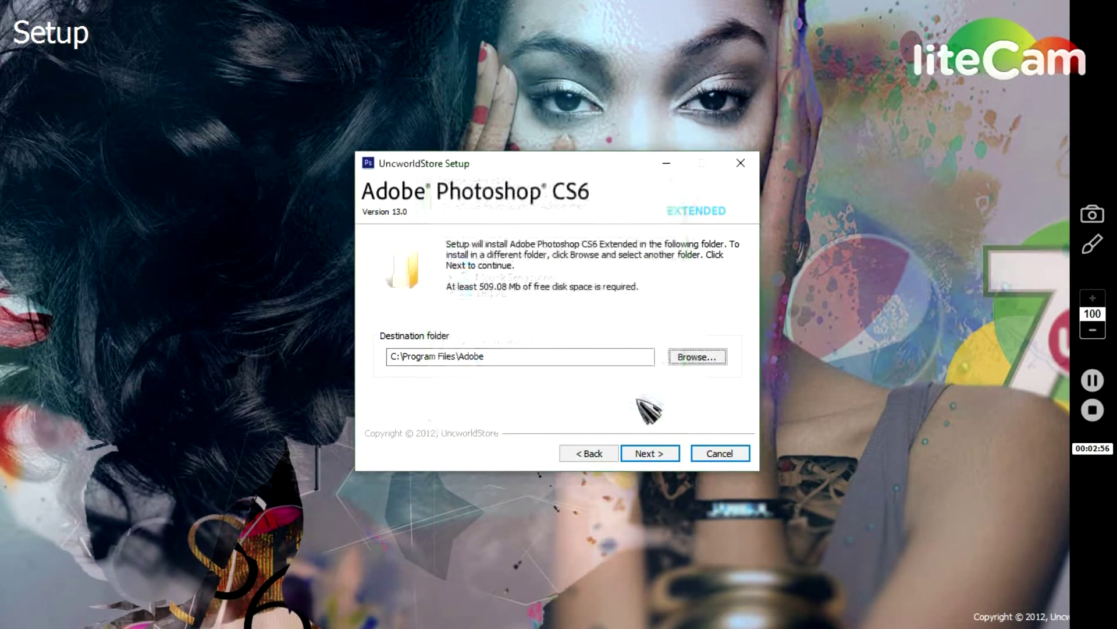
# - Install Photoshop CS6 Extended to C:\Program Files\Adobe with a desktop icon, and finish the wizard
pyautogui.click(647, 454)
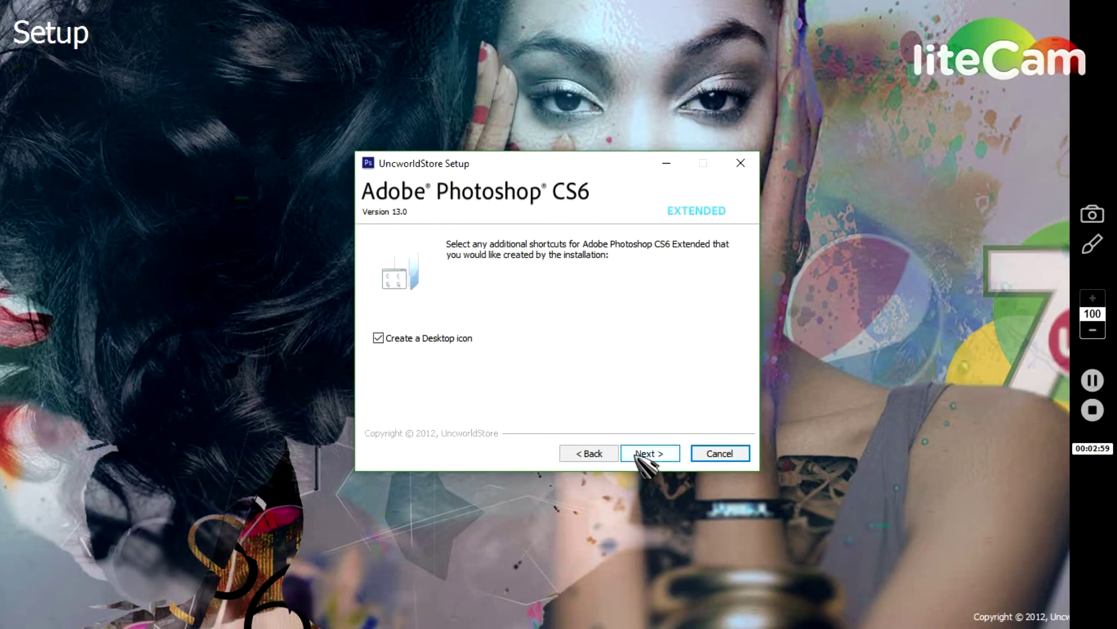
pyautogui.click(644, 451)
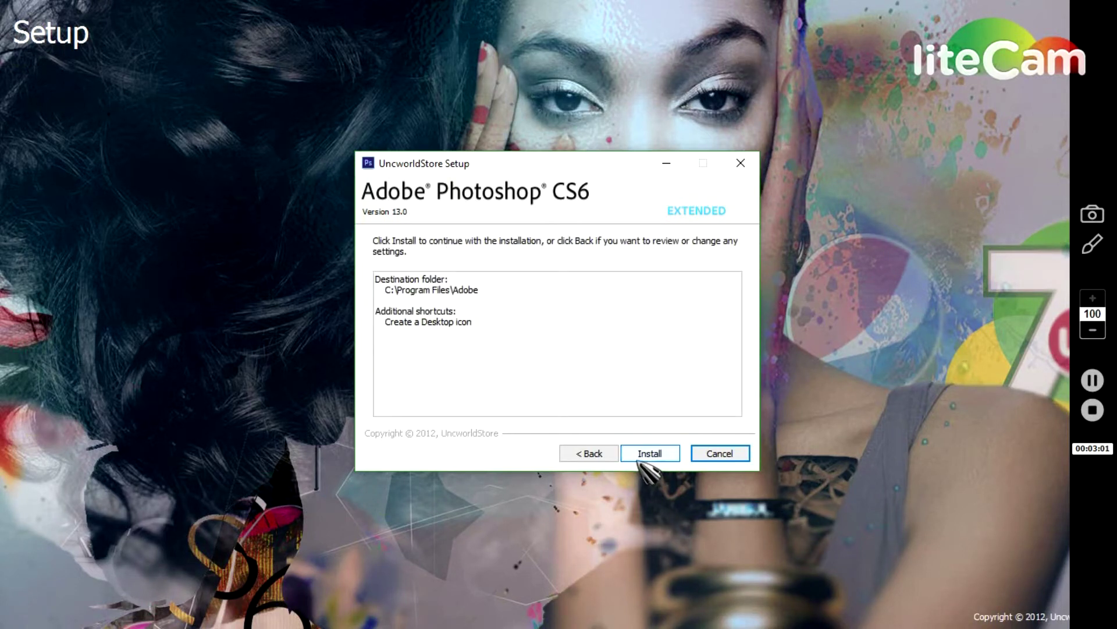
pyautogui.click(647, 452)
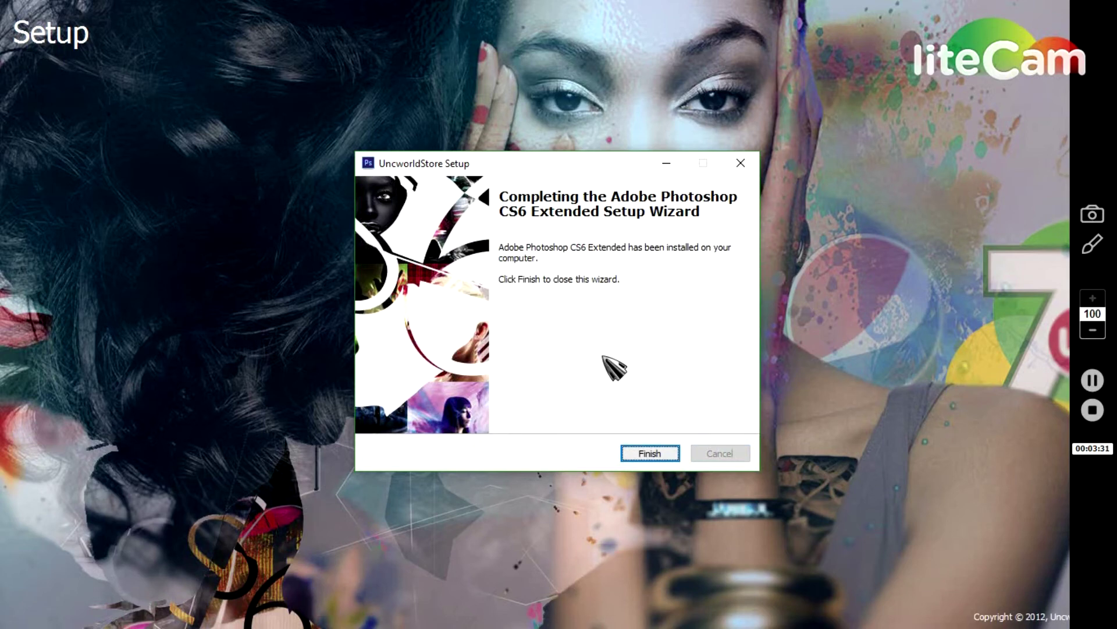
pyautogui.click(640, 455)
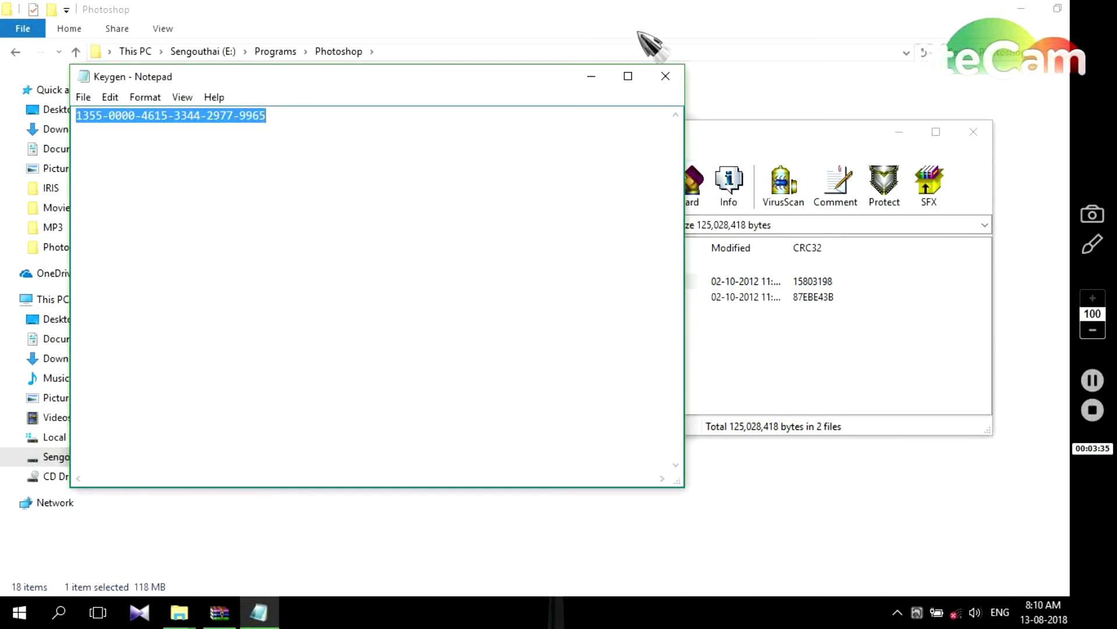
# - Close the Keygen text file and the archive window, and minimize the file browser to show the desktop
pyautogui.click(667, 77)
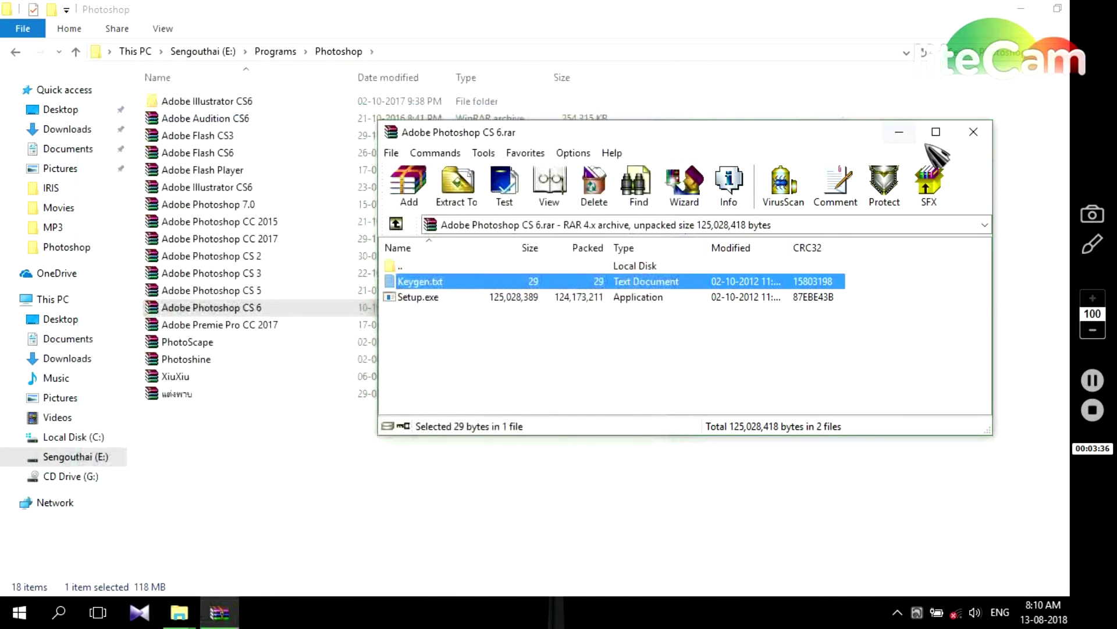
pyautogui.click(973, 130)
pyautogui.click(1028, 8)
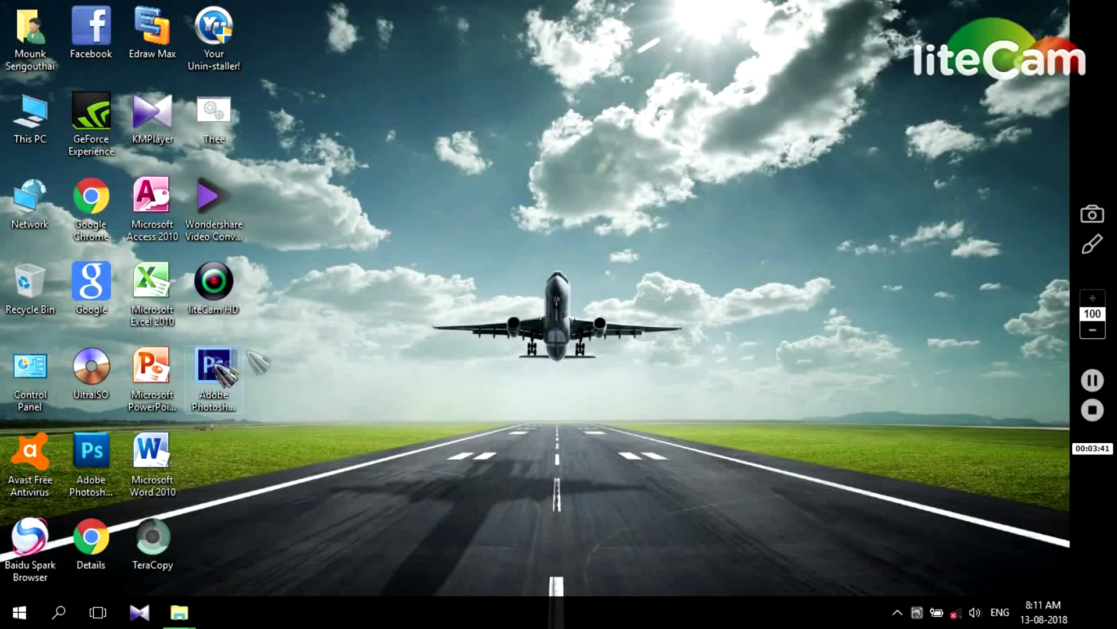
# - Move the new Adobe Photoshop CS6 shortcut away from the other desktop icons to just above the airplane
pyautogui.moveTo(218, 367); pyautogui.dragTo(530, 122)
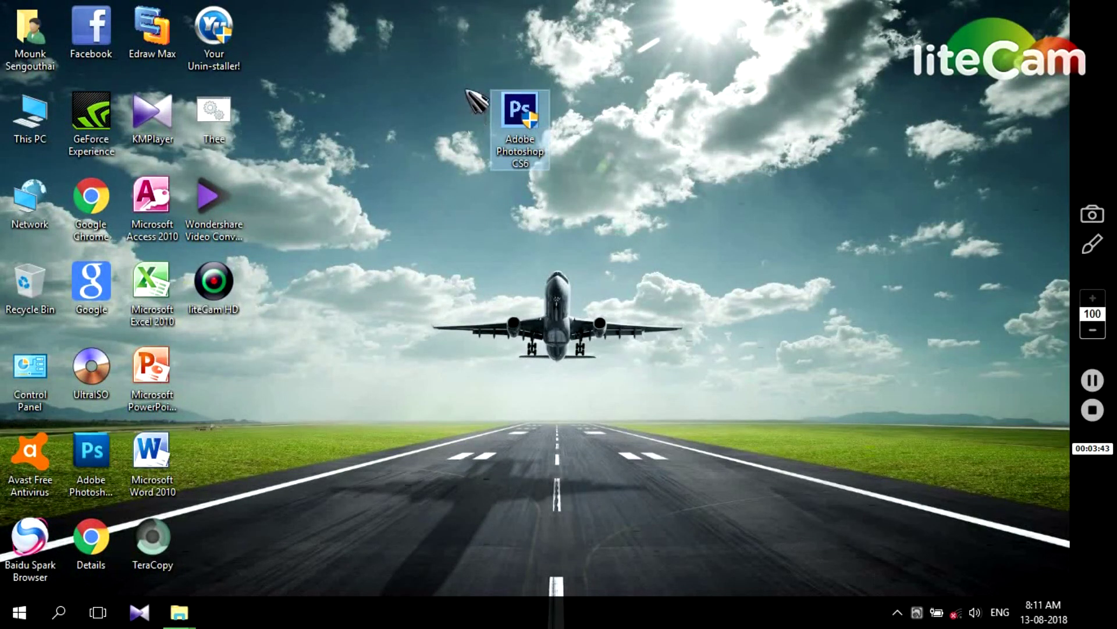
pyautogui.moveTo(518, 114); pyautogui.dragTo(518, 199)
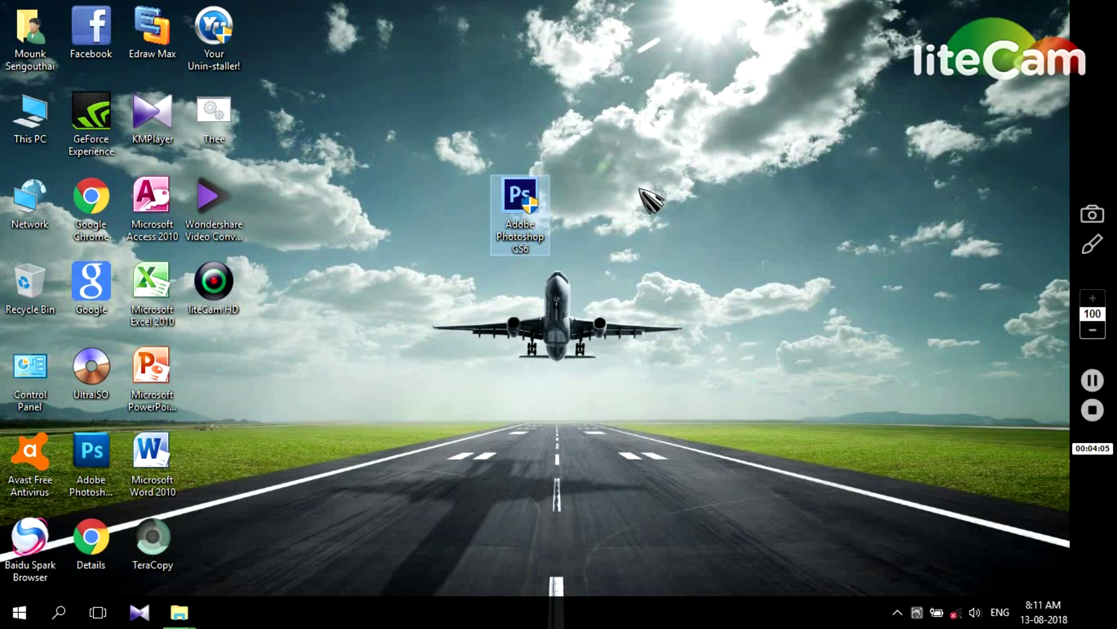
pyautogui.click(1093, 410)
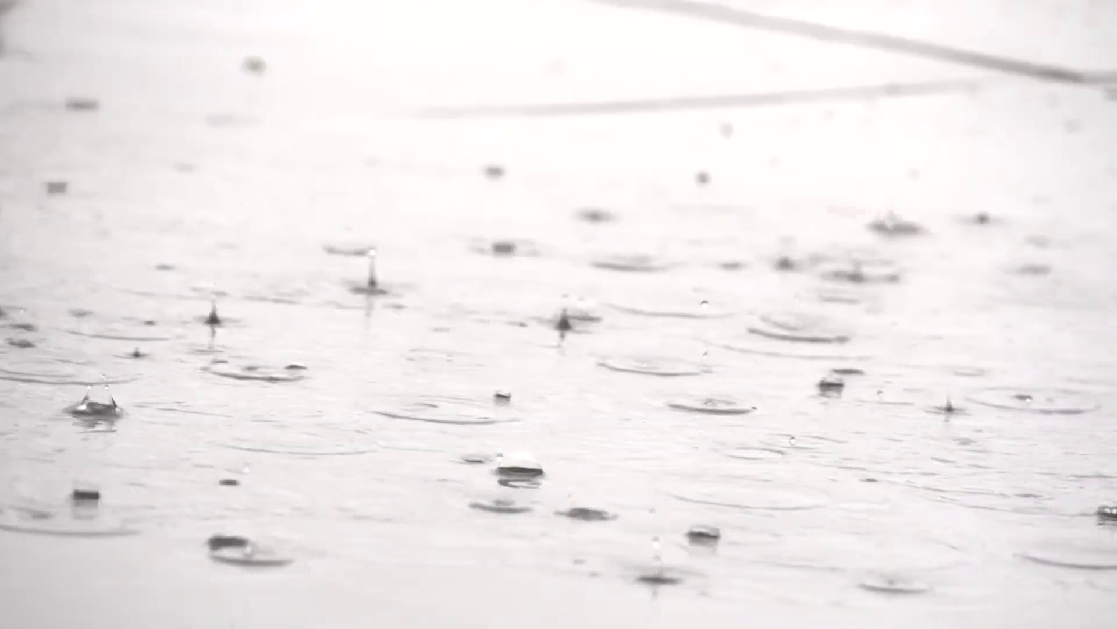